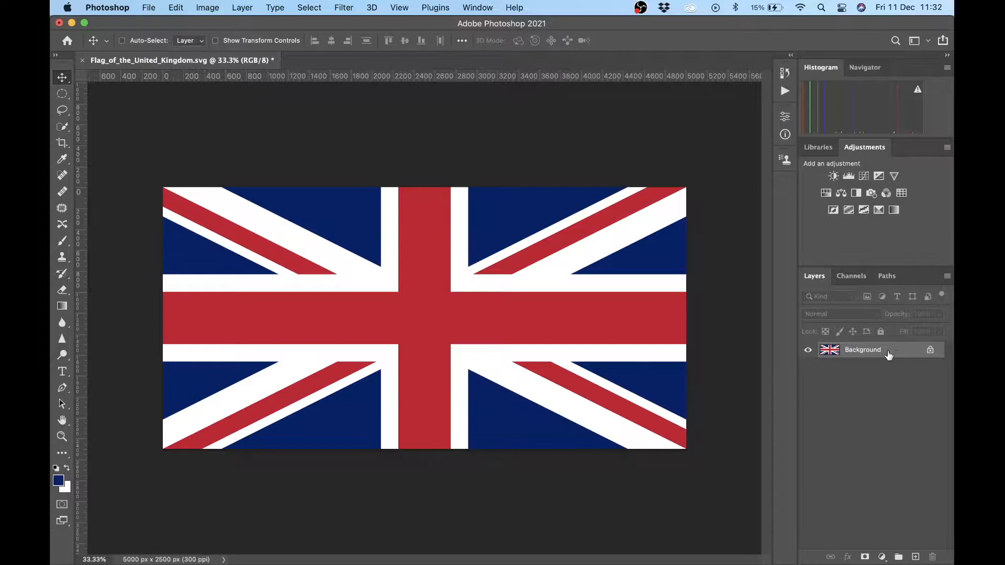
Convert the locked Background into a regular layer, keeping the default layer settings.
{"action": "right_click", "coordinate": [855, 355]}
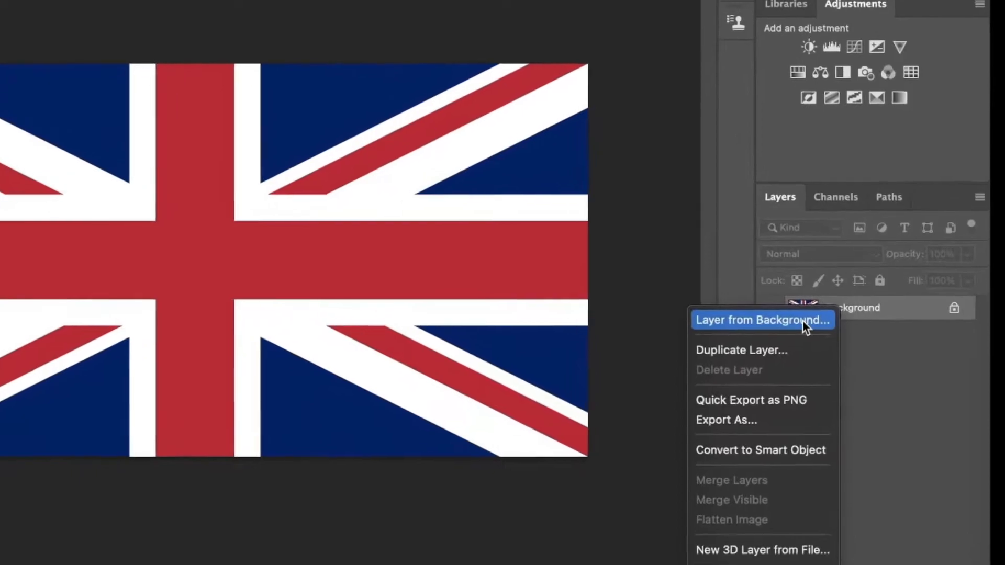
{"action": "left_click", "coordinate": [803, 320]}
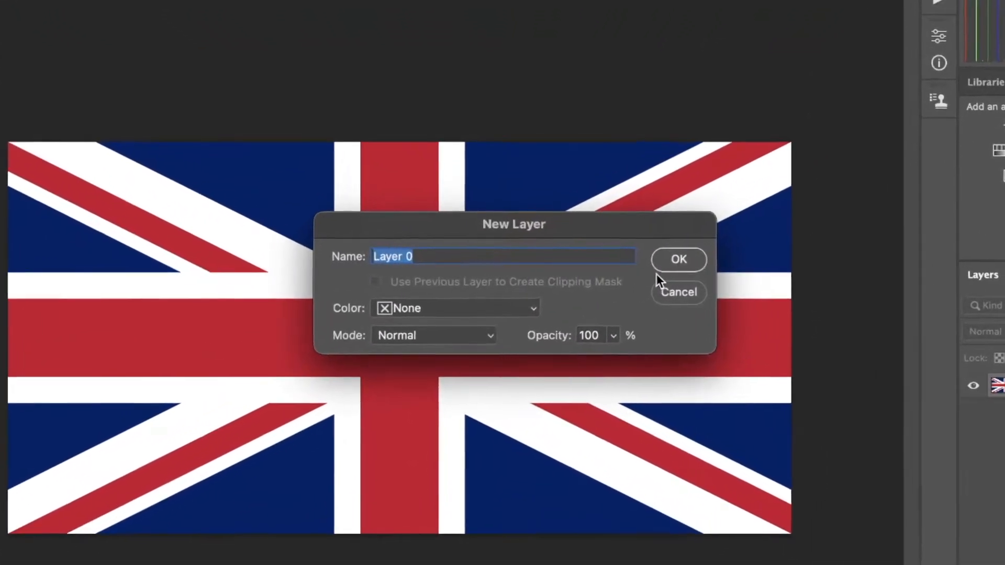
{"action": "left_click", "coordinate": [678, 259]}
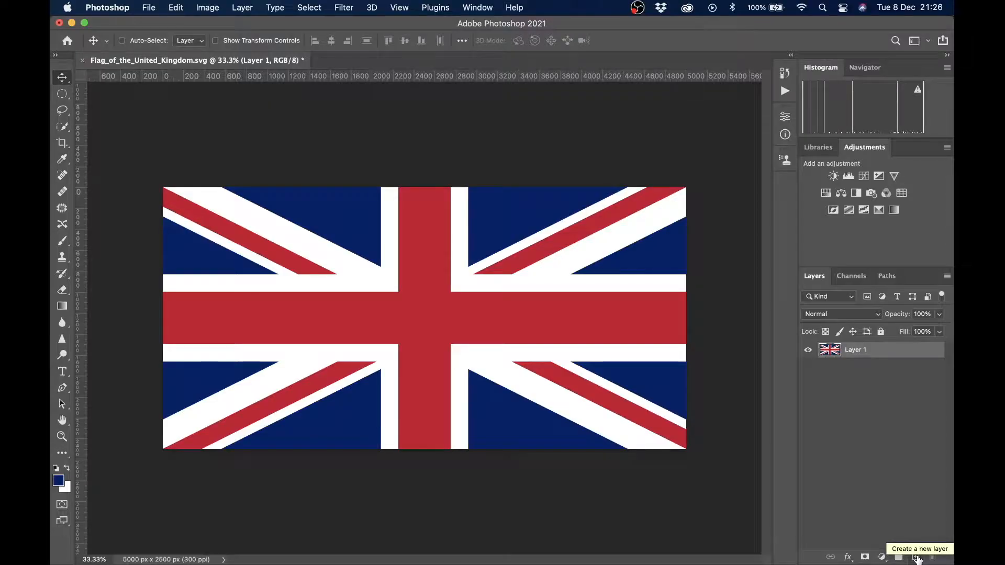
Add a new layer above the hidden flag layer and write the two-line text "UNITED" / "KINGDOM" on it.
{"action": "left_click", "coordinate": [916, 557]}
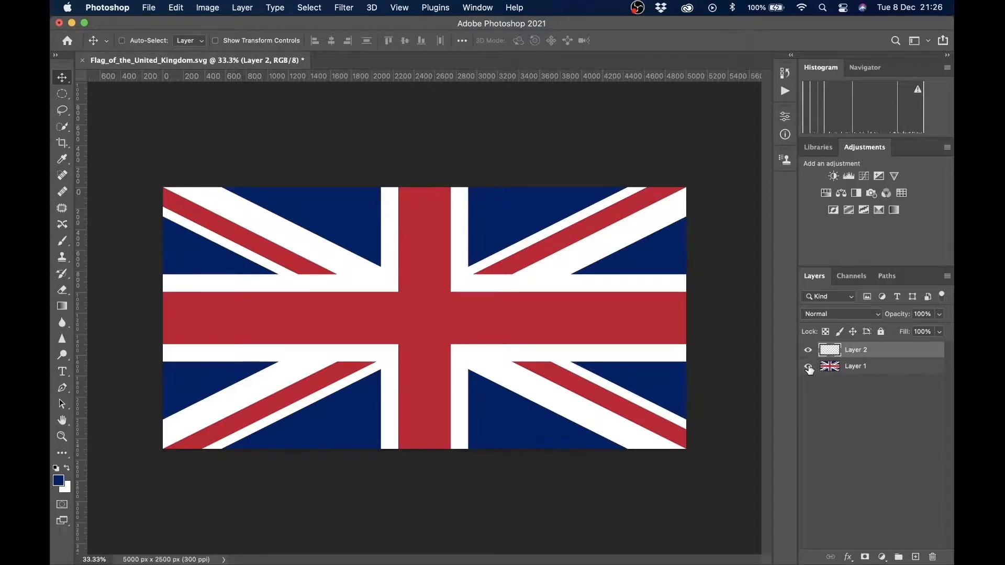
{"action": "left_click", "coordinate": [808, 367]}
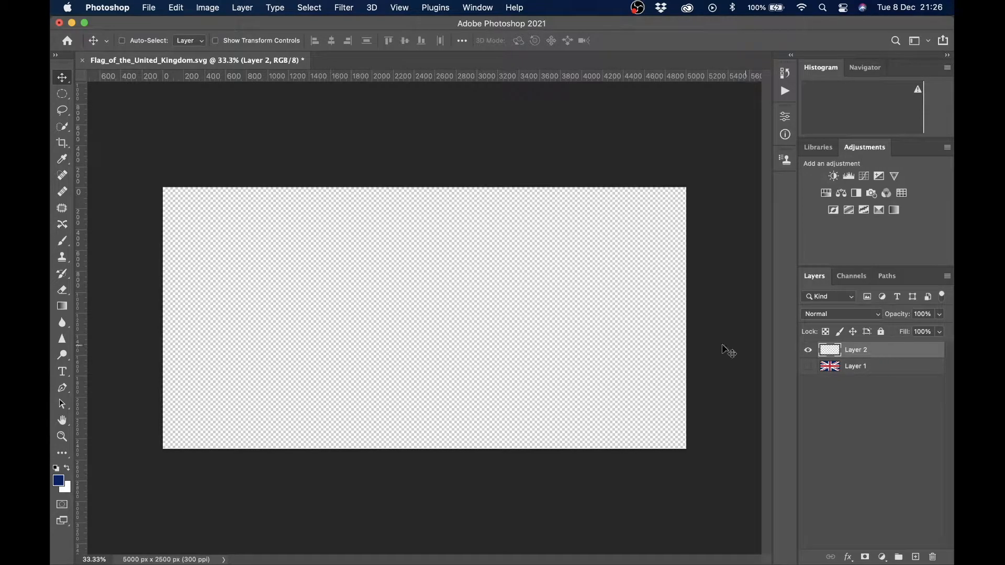
{"action": "left_click", "coordinate": [62, 372]}
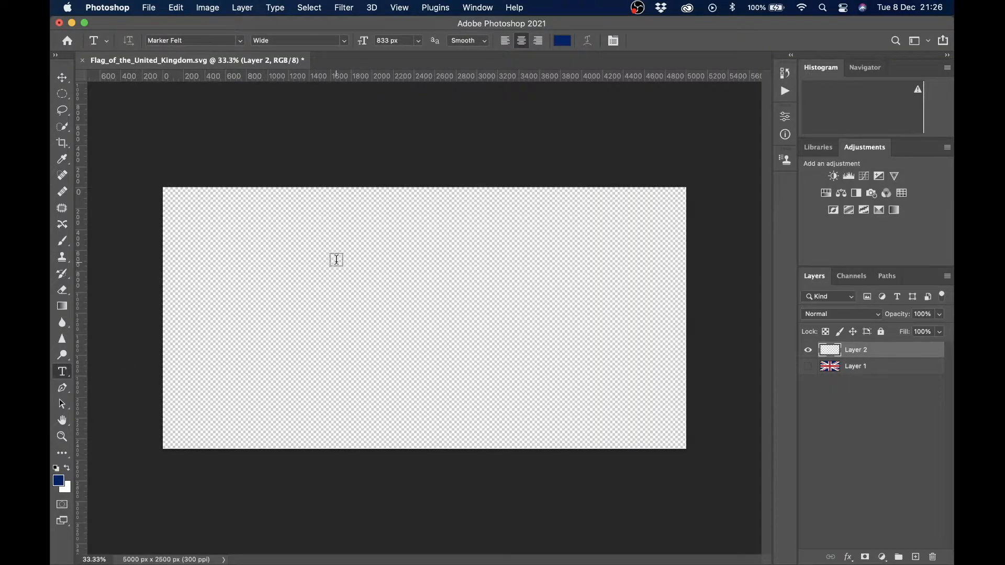
{"action": "left_click", "coordinate": [430, 279]}
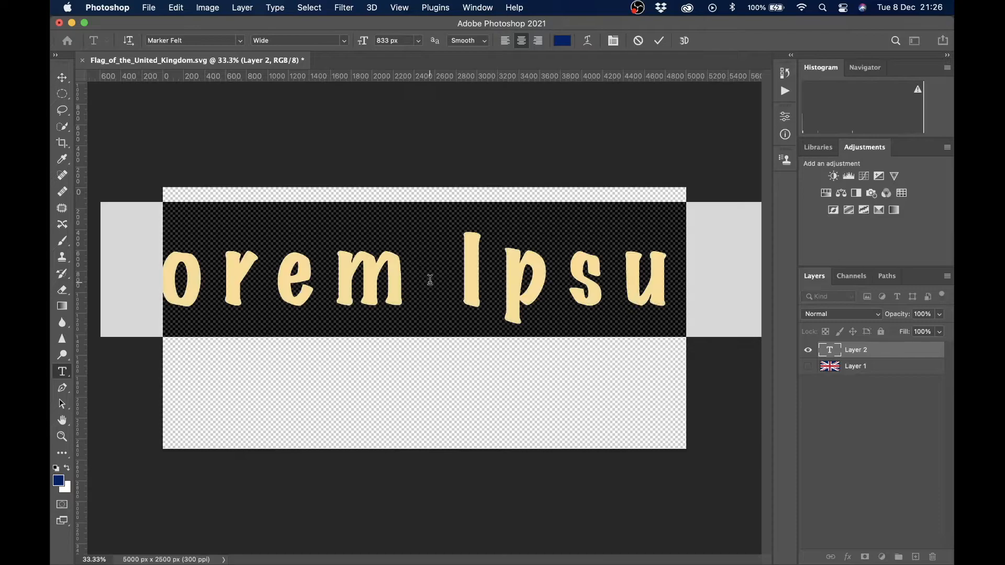
{"action": "type", "text": "UNITED"}
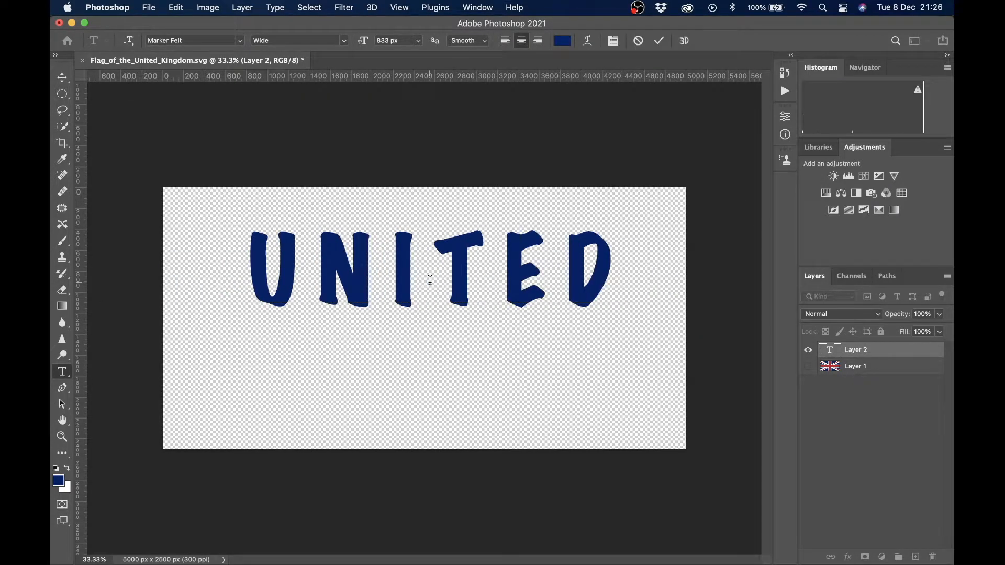
{"action": "key", "text": "Return"}
{"action": "type", "text": "KINGDOM"}
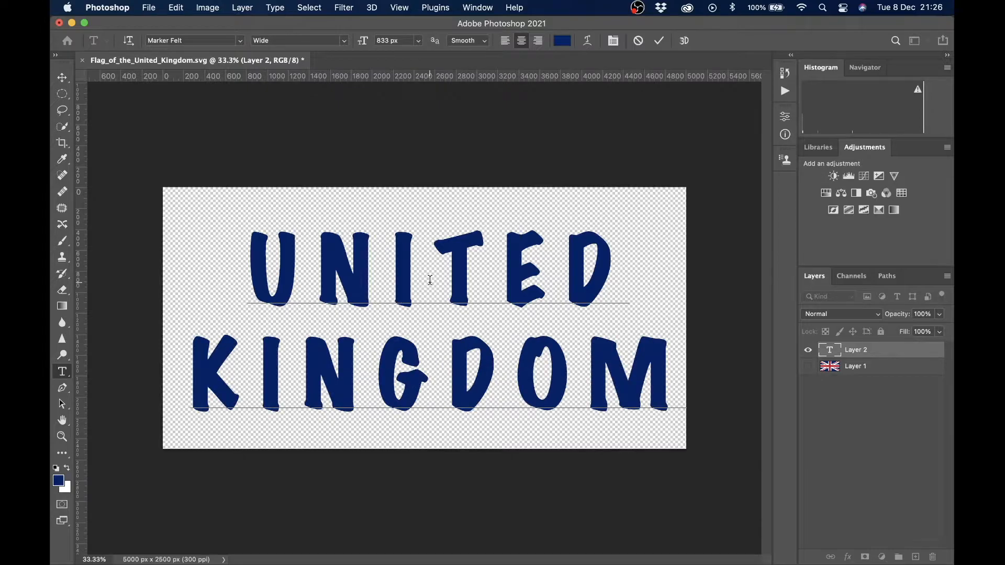
{"action": "left_click", "coordinate": [659, 42]}
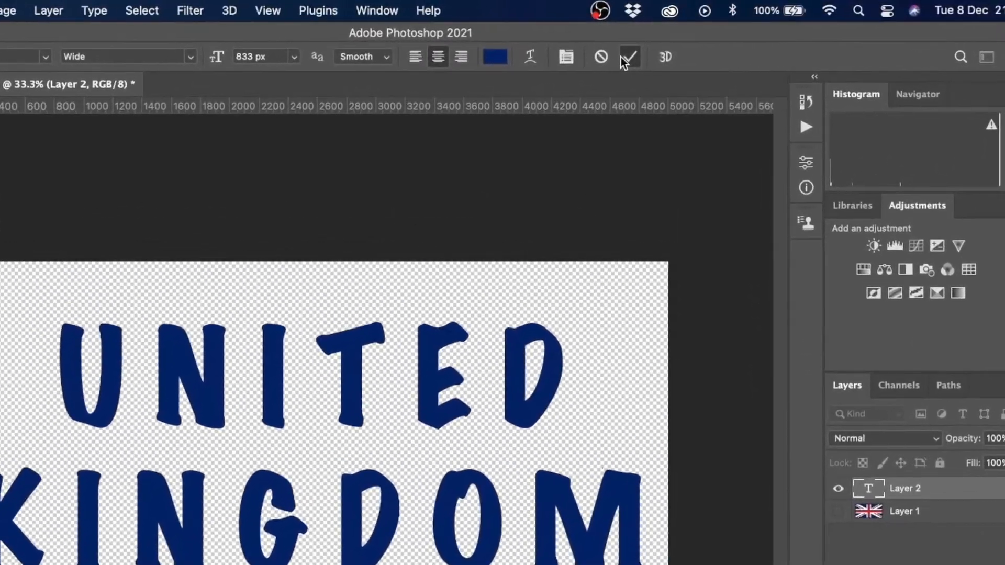
{"action": "left_click", "coordinate": [628, 57]}
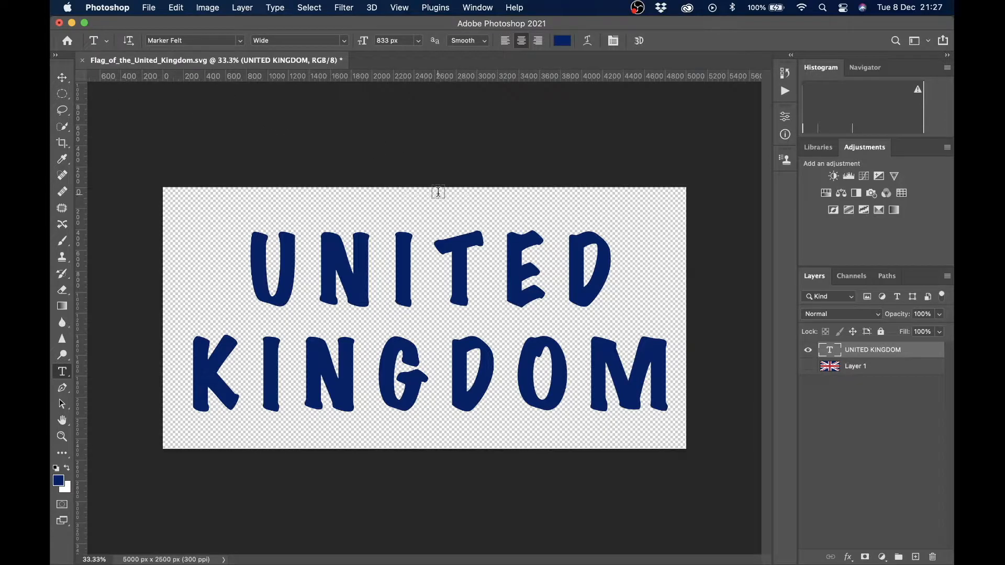
Align the UNITED KINGDOM text layer and the flag layer by their horizontal and vertical centers.
{"action": "left_click", "coordinate": [900, 373], "text": "shift"}
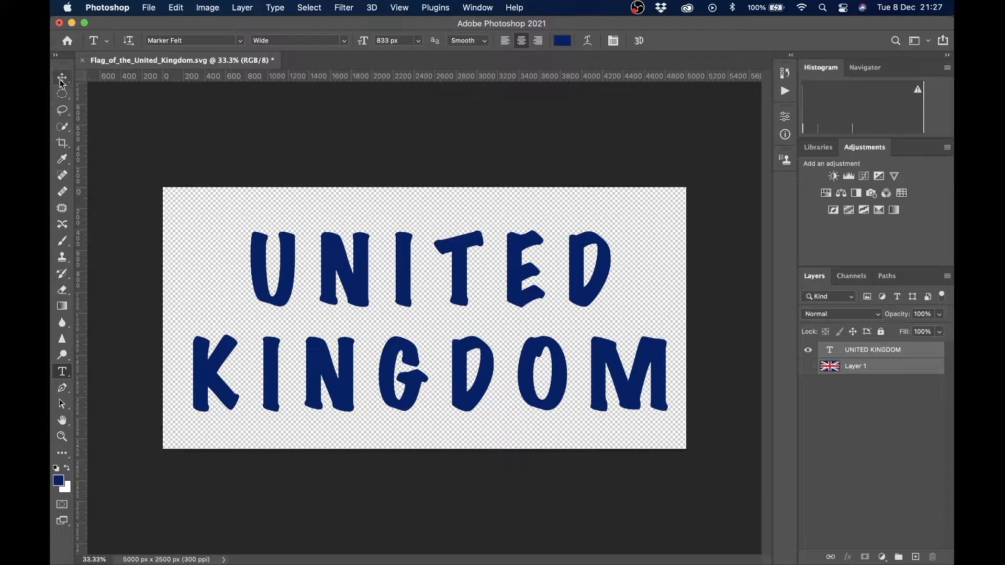
{"action": "left_click", "coordinate": [61, 79]}
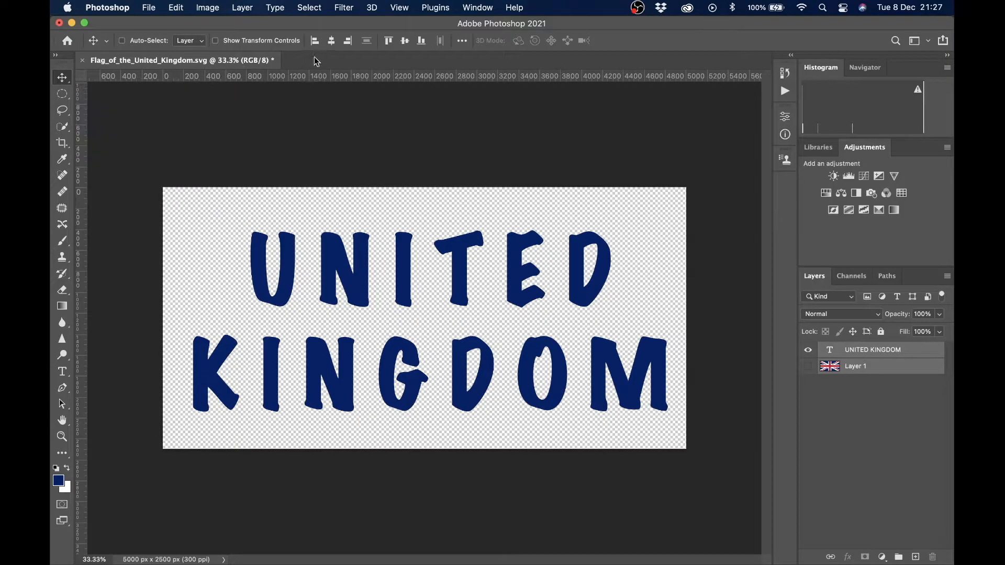
{"action": "left_click", "coordinate": [333, 43]}
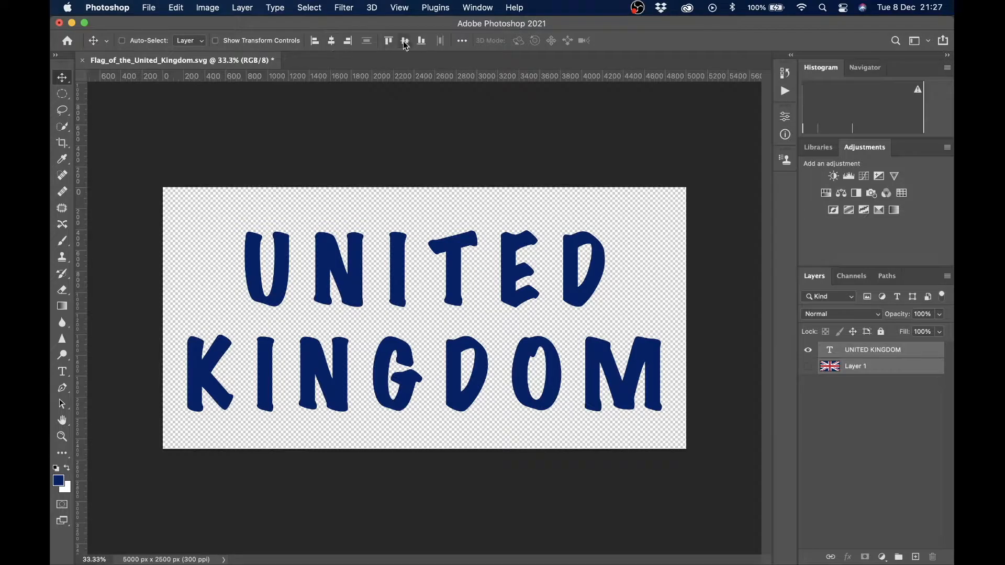
{"action": "left_click", "coordinate": [406, 43]}
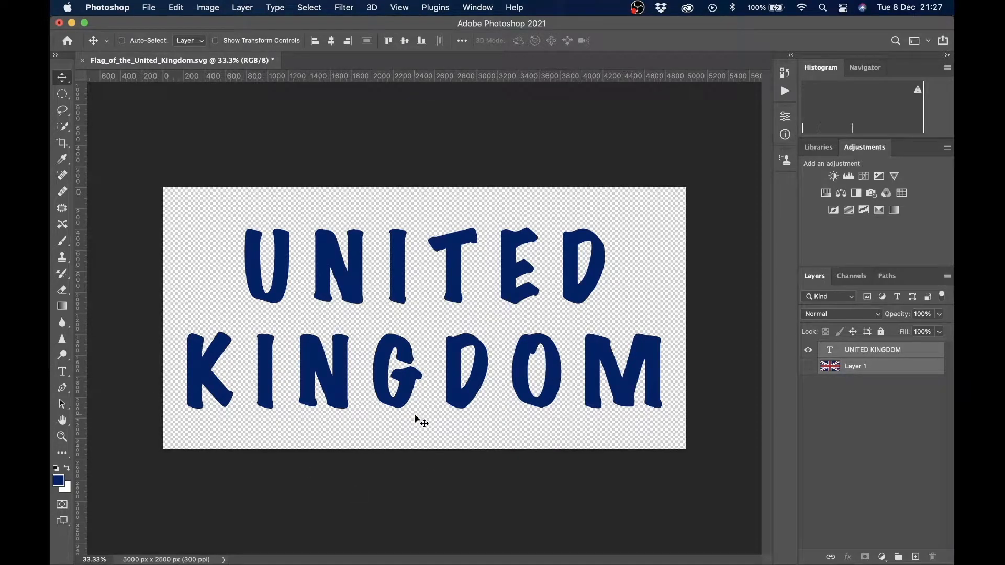
Select the blue lettering of the UNITED KINGDOM layer with Color Range, using Sampled Colors.
{"action": "left_click", "coordinate": [909, 354]}
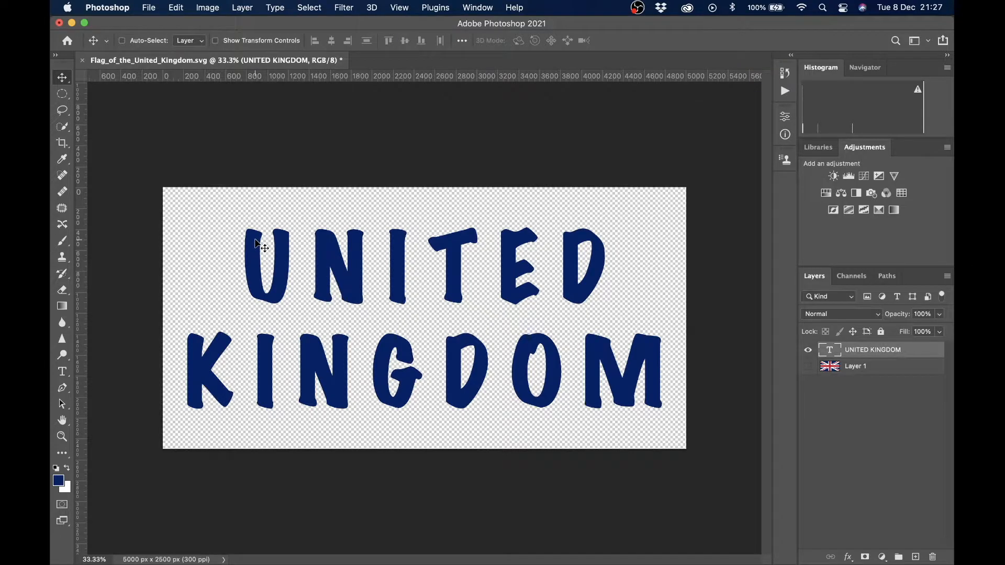
{"action": "left_click", "coordinate": [309, 11]}
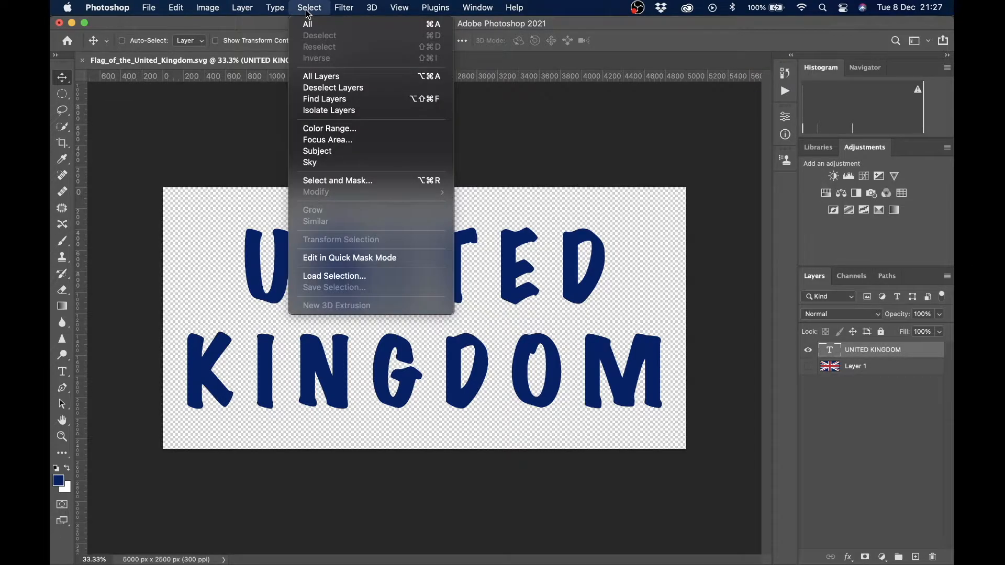
{"action": "left_click", "coordinate": [334, 131]}
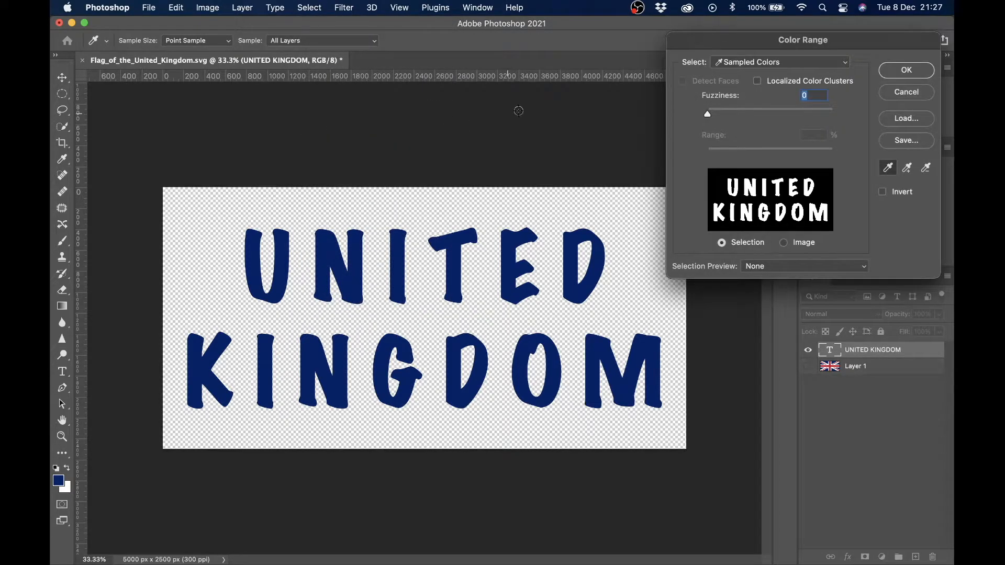
{"action": "left_click", "coordinate": [749, 62]}
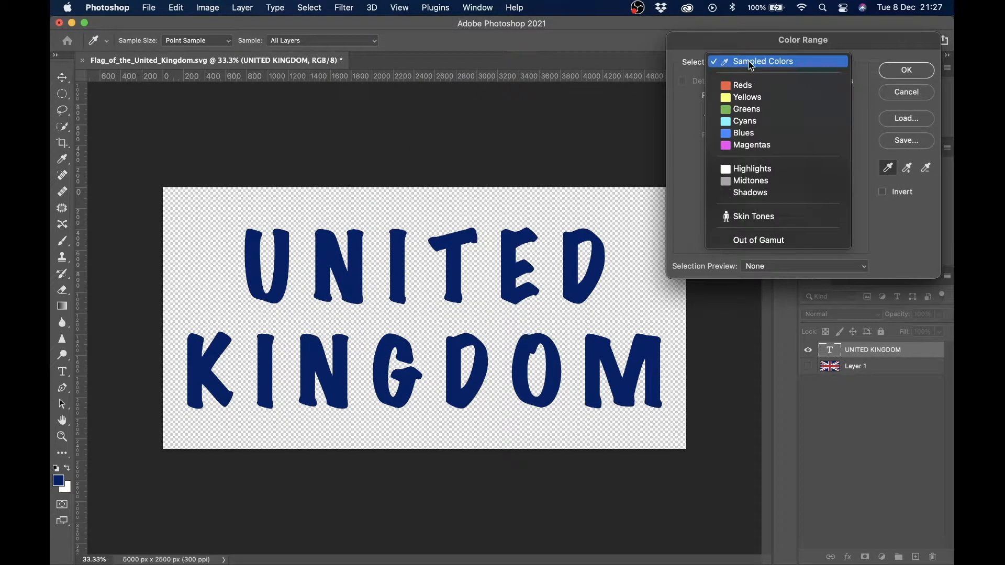
{"action": "left_click", "coordinate": [751, 63]}
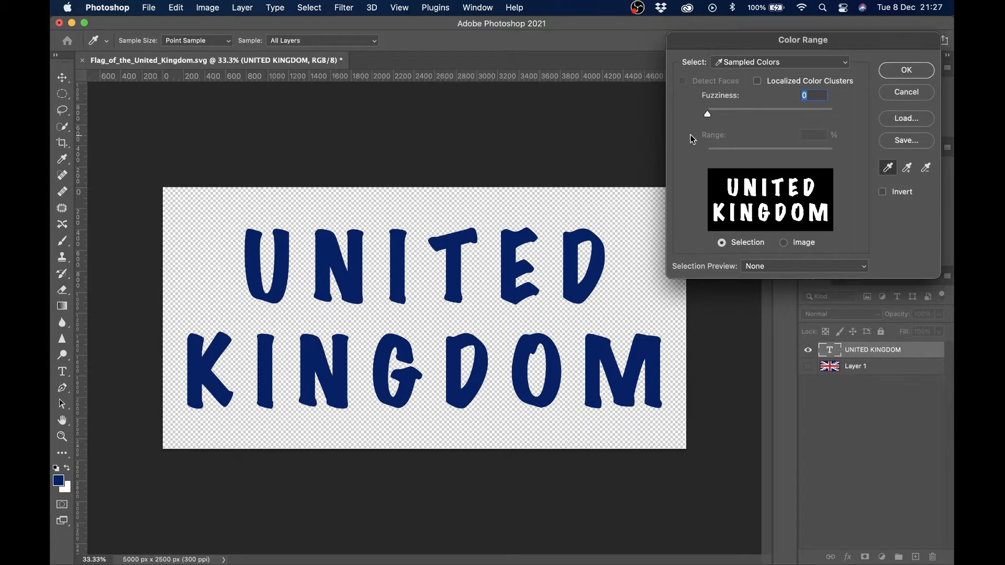
{"action": "left_click", "coordinate": [908, 71]}
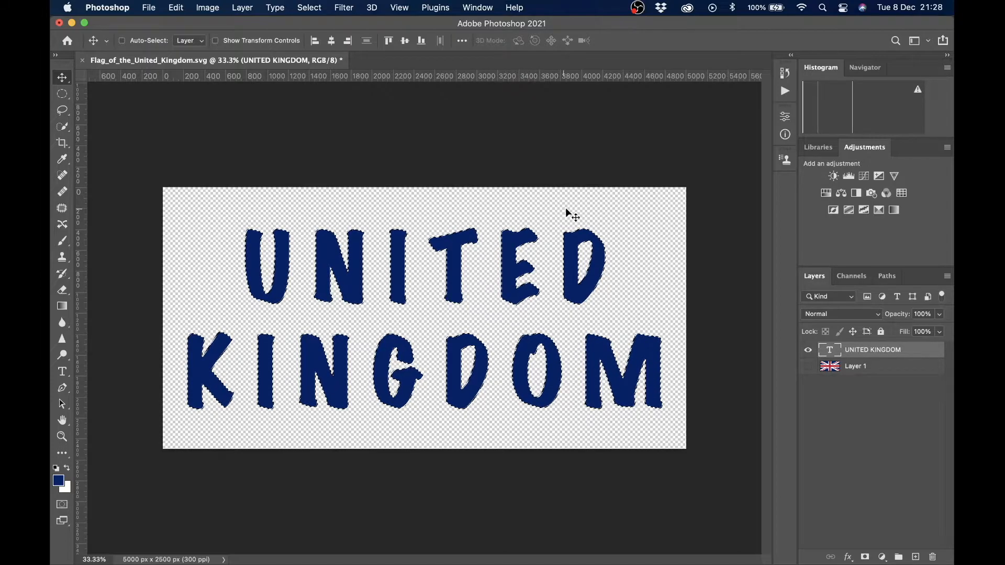
Invert the selection, show the flag layer and delete the flag area outside the letters.
{"action": "left_click", "coordinate": [310, 7]}
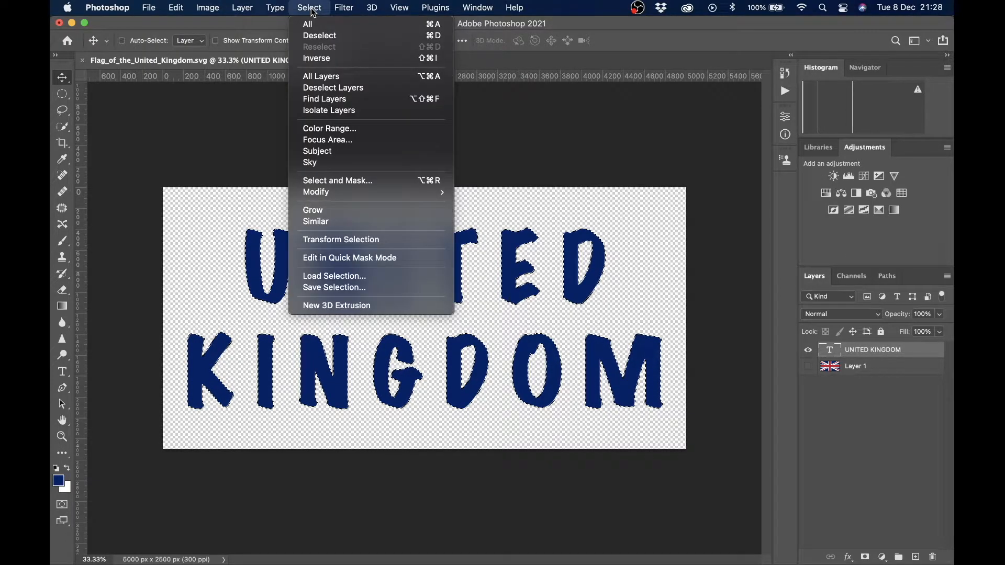
{"action": "left_click", "coordinate": [317, 58]}
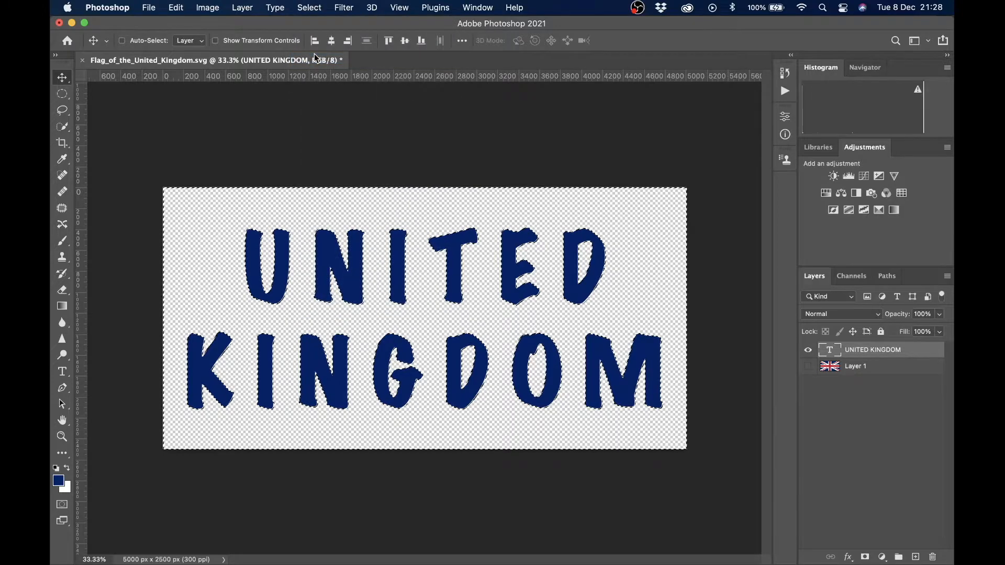
{"action": "left_click", "coordinate": [808, 367]}
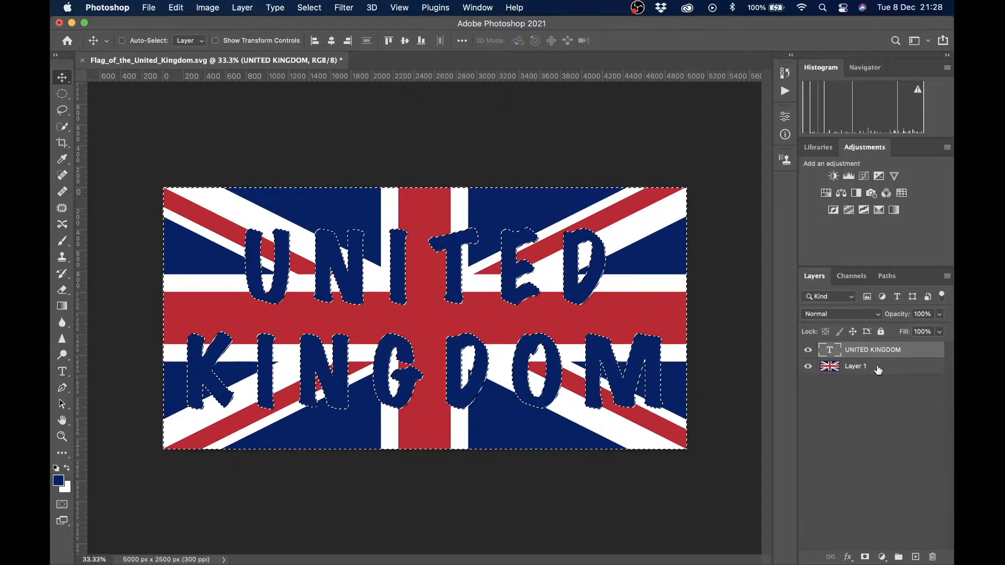
{"action": "left_click", "coordinate": [885, 369]}
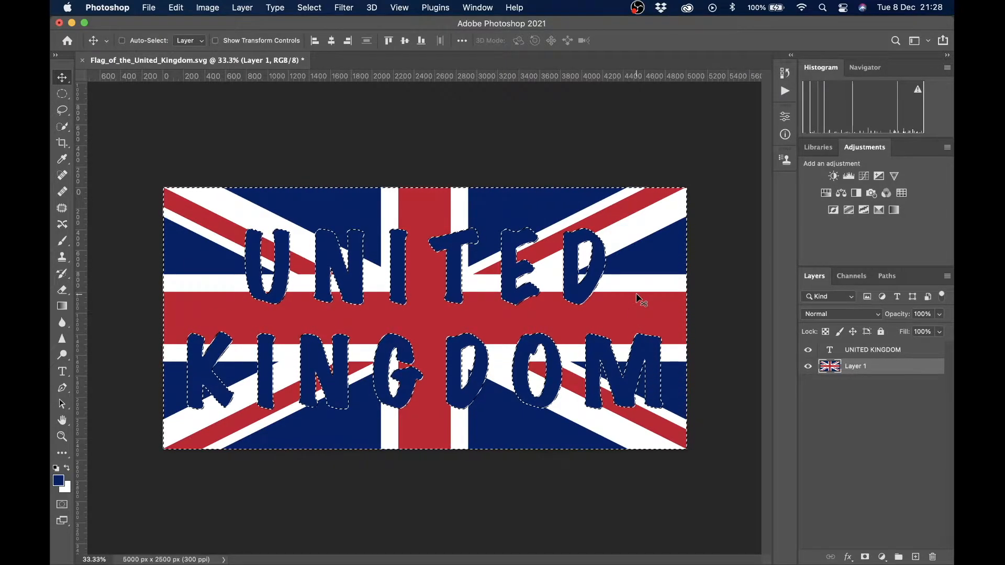
{"action": "key", "text": "Delete"}
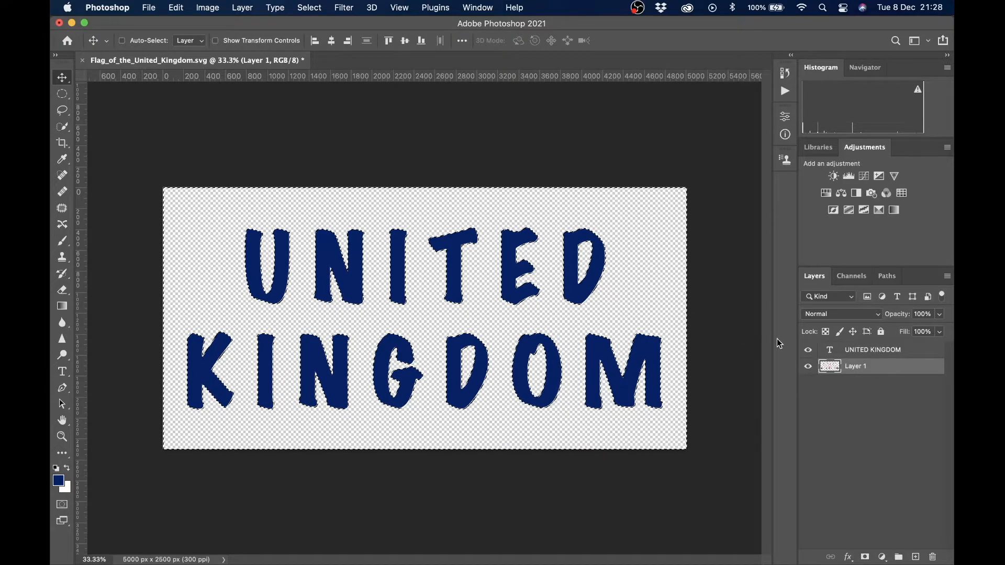
Hide the UNITED KINGDOM text layer and delete it, keeping only the flag-filled letters.
{"action": "left_click", "coordinate": [809, 351]}
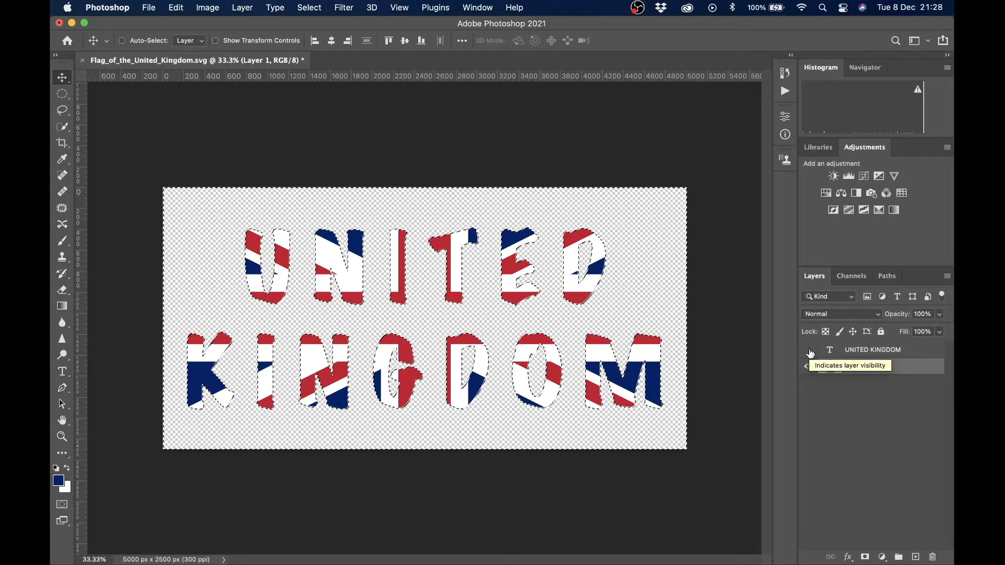
{"action": "left_click", "coordinate": [883, 351]}
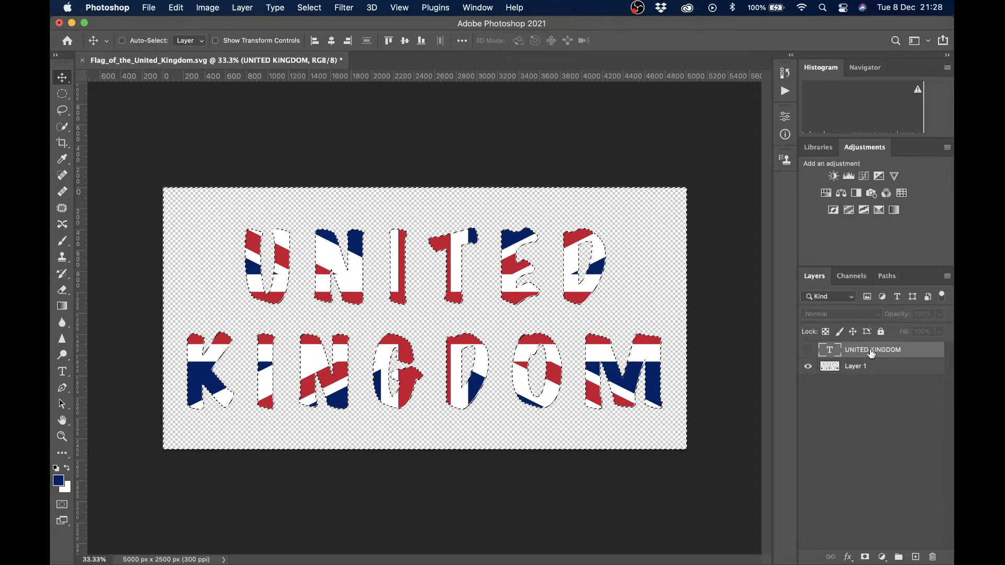
{"action": "right_click", "coordinate": [883, 352]}
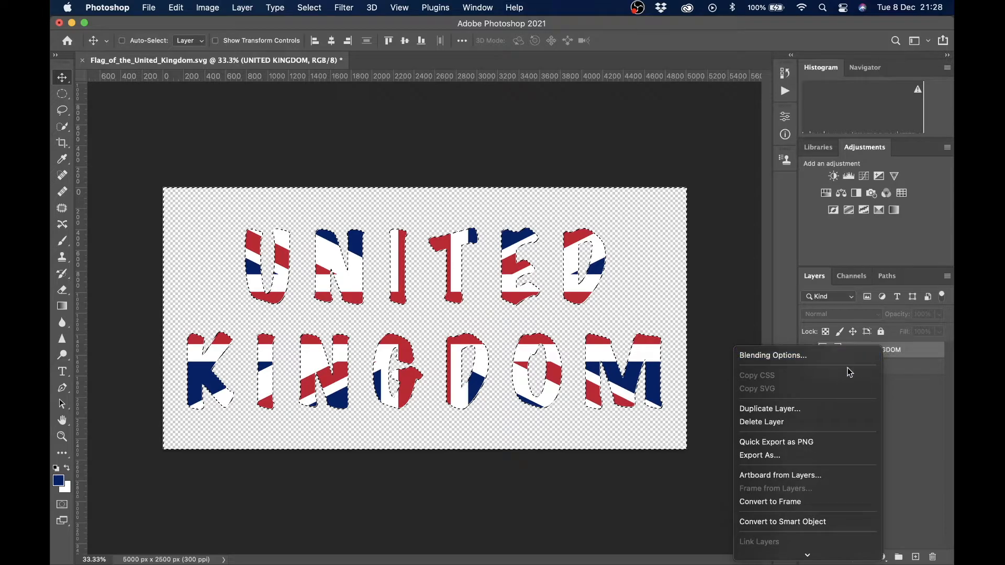
{"action": "left_click", "coordinate": [826, 426]}
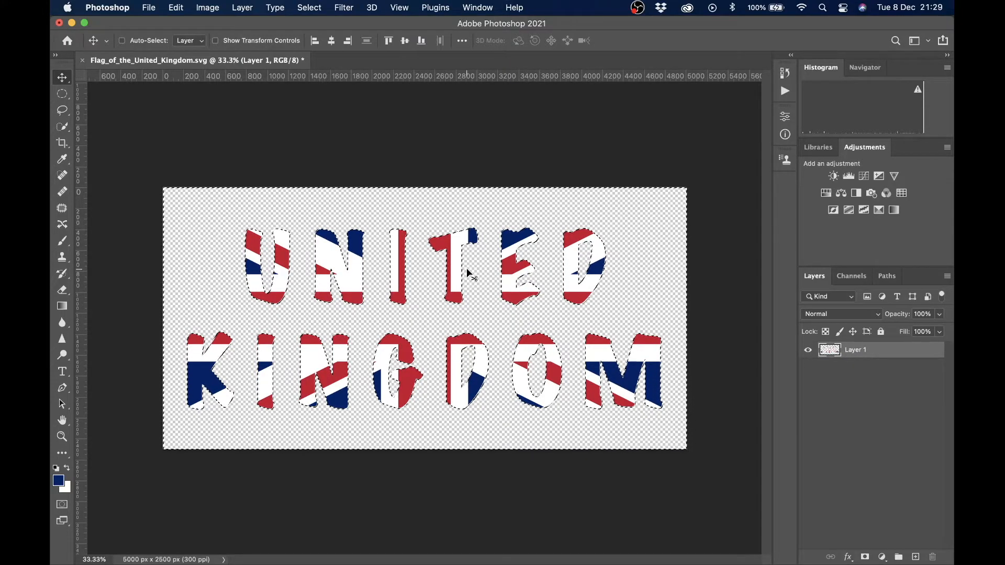
Invert the selection back to the letters and apply a 15 px centered stroke in the flag's dark blue, 012169.
{"action": "left_click", "coordinate": [308, 8]}
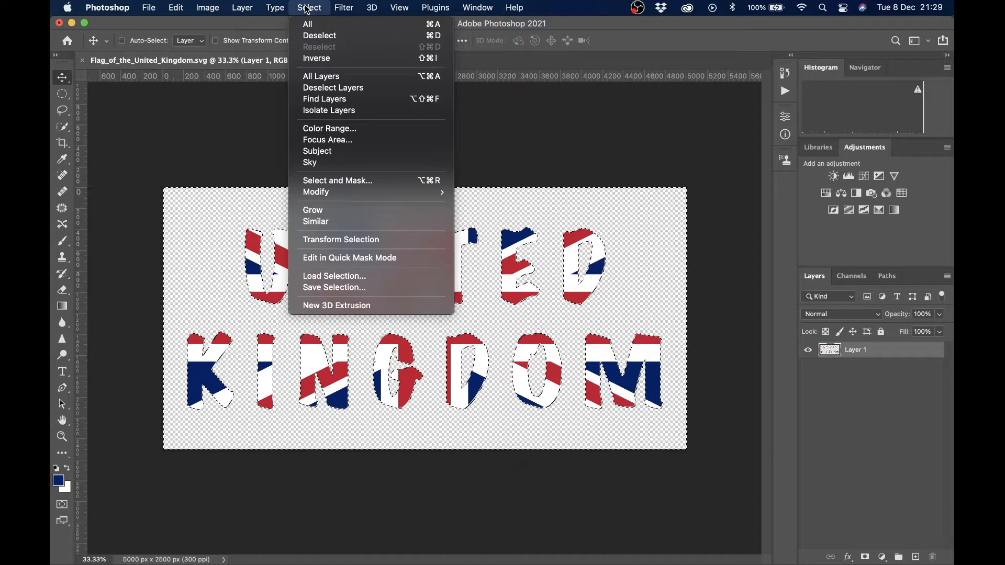
{"action": "left_click", "coordinate": [317, 58]}
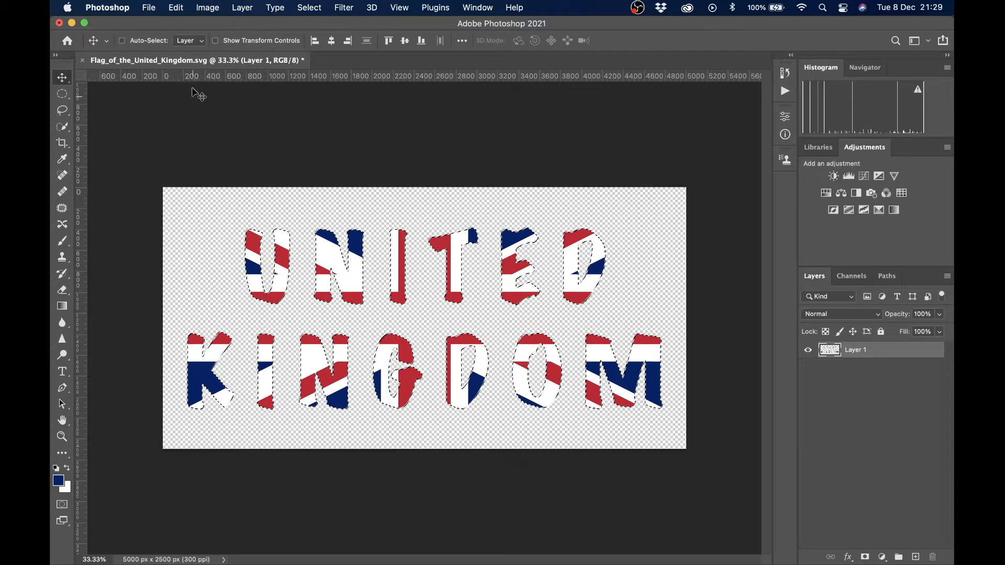
{"action": "left_click", "coordinate": [176, 8]}
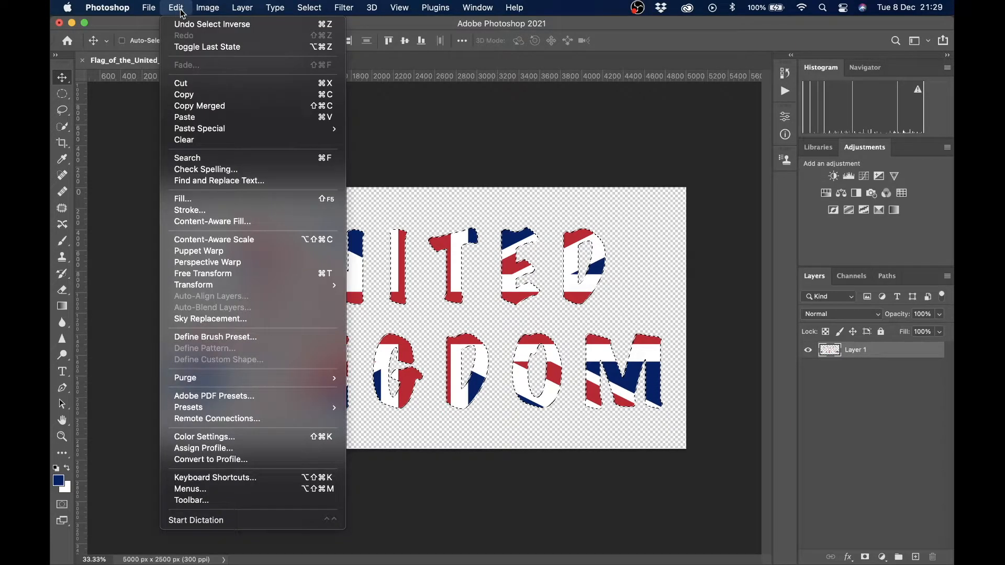
{"action": "left_click", "coordinate": [222, 215]}
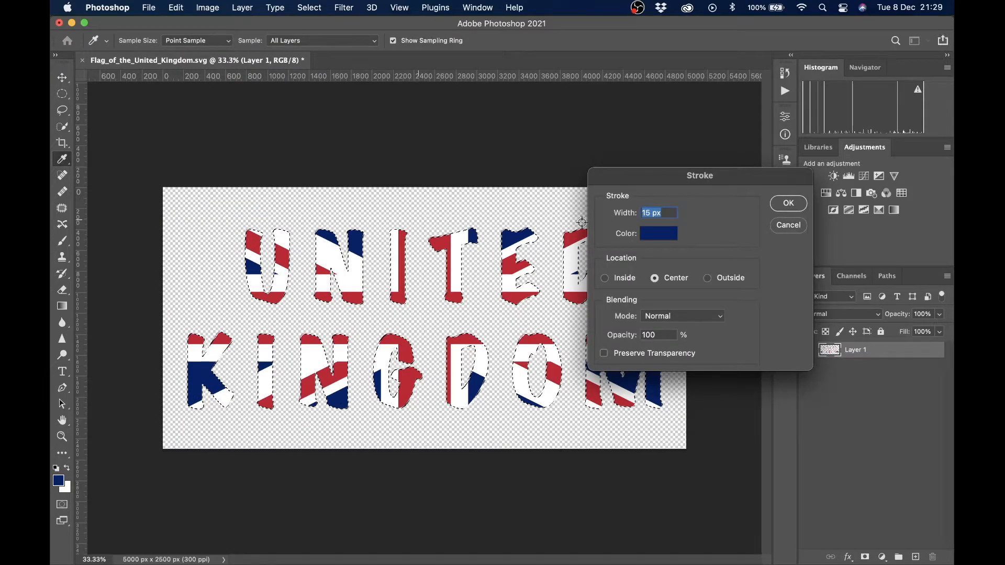
{"action": "left_click", "coordinate": [654, 237]}
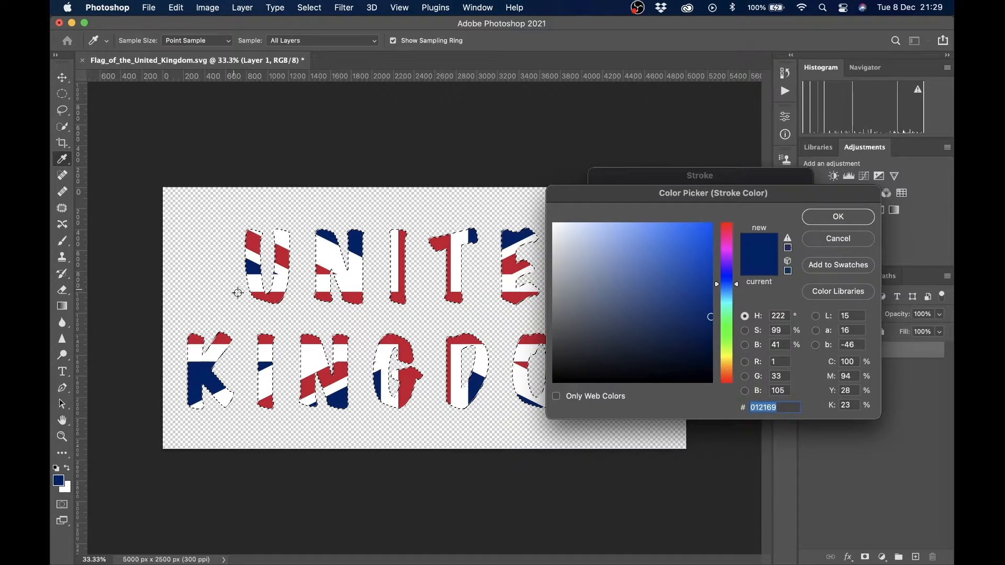
{"action": "left_click", "coordinate": [253, 243]}
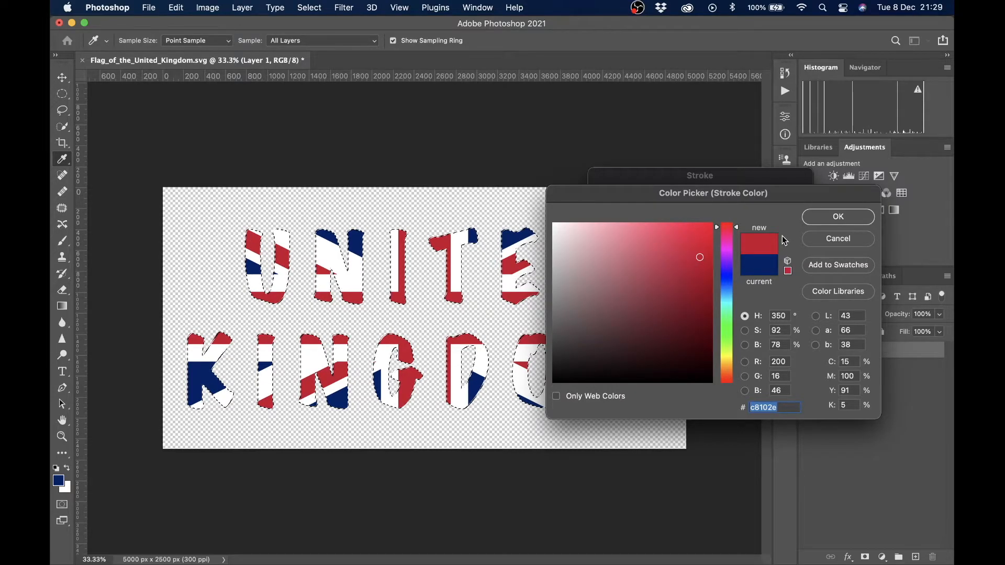
{"action": "left_click", "coordinate": [356, 244]}
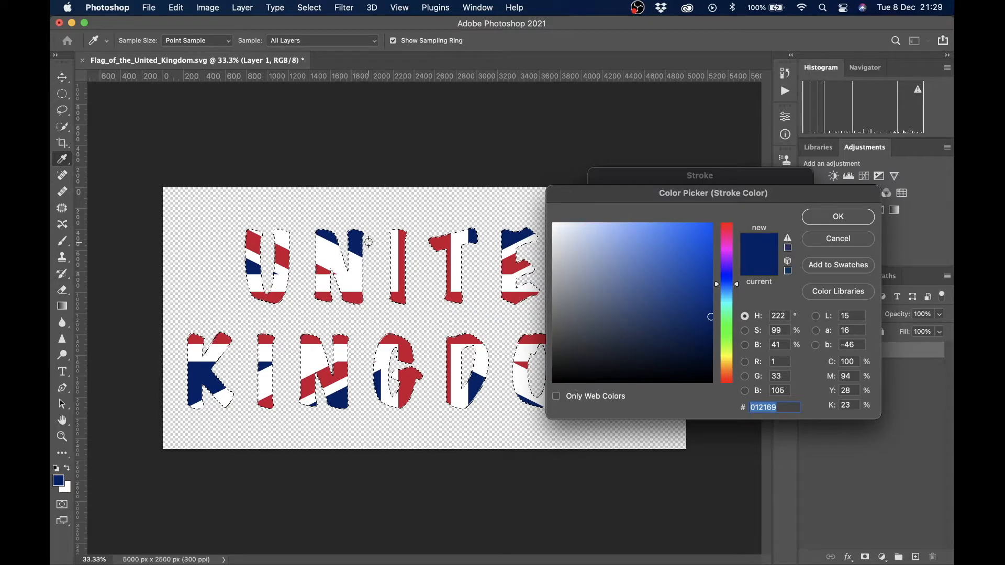
{"action": "left_click", "coordinate": [840, 217]}
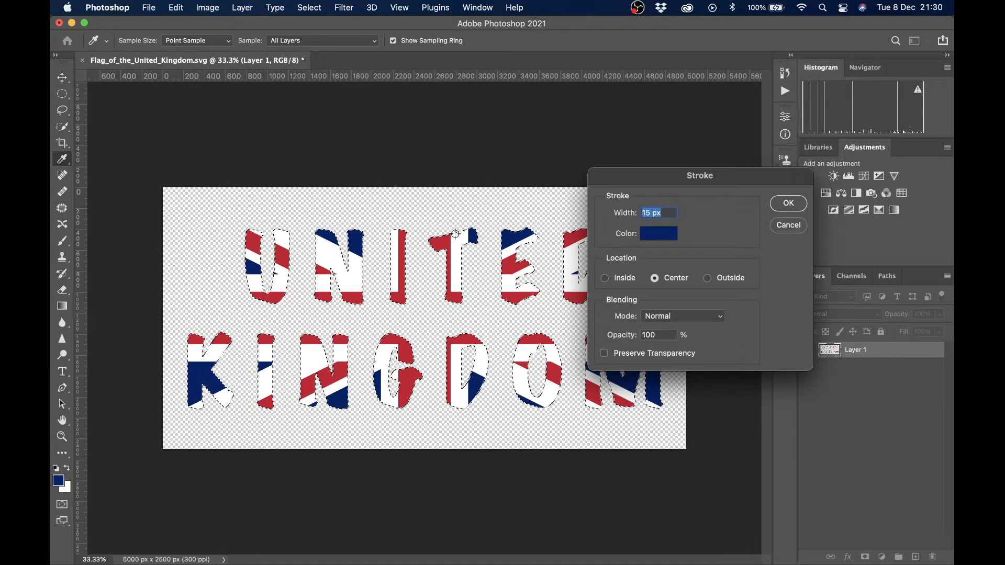
{"action": "left_click", "coordinate": [788, 203]}
Deselect the outlined letters and shift the flag-filled lettering slightly on the canvas with the Move tool.
{"action": "key", "text": "v"}
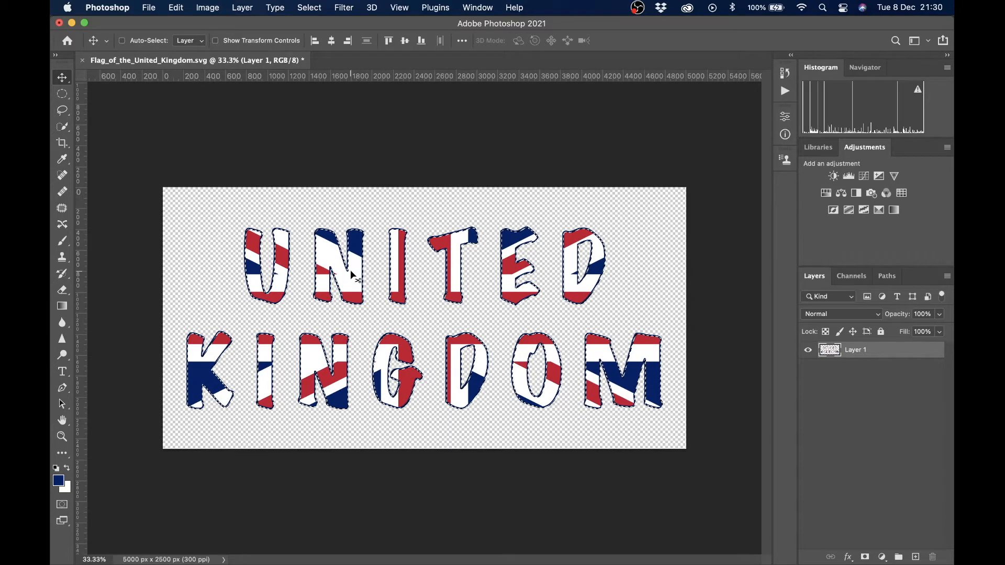
{"action": "left_click", "coordinate": [309, 8]}
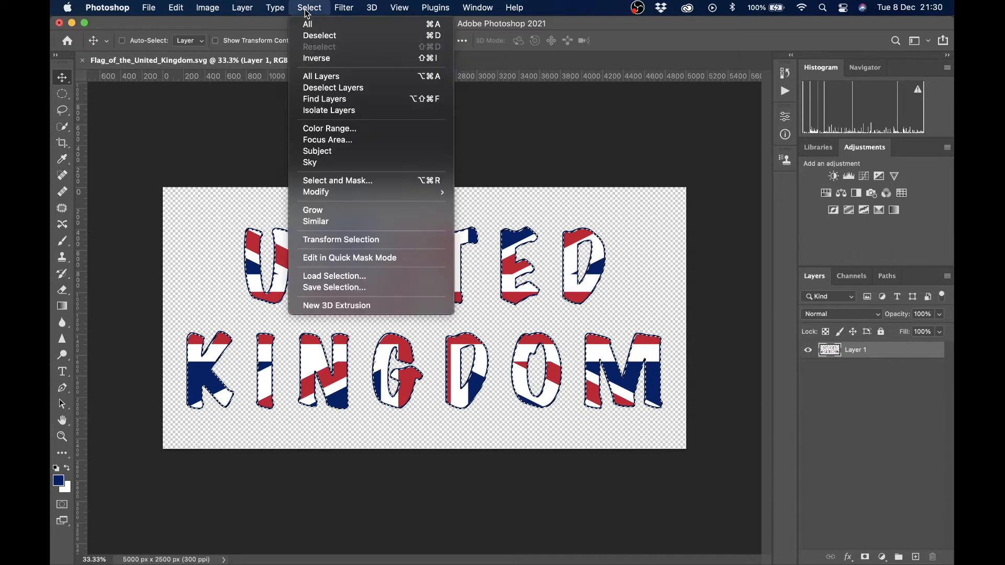
{"action": "left_click", "coordinate": [333, 36]}
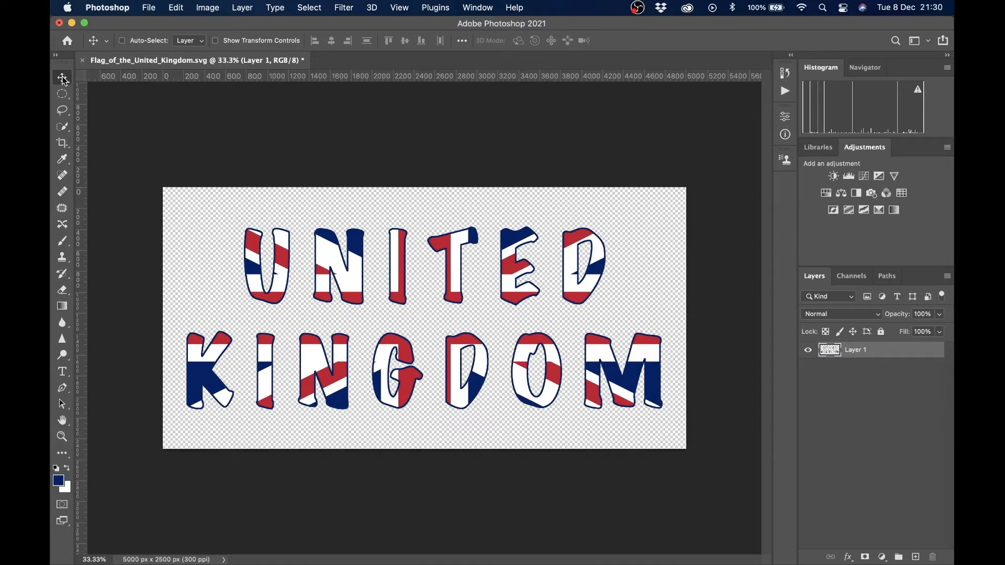
{"action": "mouse_move", "coordinate": [328, 254]}
{"action": "left_mouse_down"}
{"action": "mouse_move", "coordinate": [328, 241]}
{"action": "mouse_move", "coordinate": [384, 248]}
{"action": "mouse_move", "coordinate": [322, 259]}
{"action": "mouse_move", "coordinate": [324, 283]}
{"action": "mouse_move", "coordinate": [340, 254]}
{"action": "mouse_move", "coordinate": [326, 252]}
{"action": "left_mouse_up"}
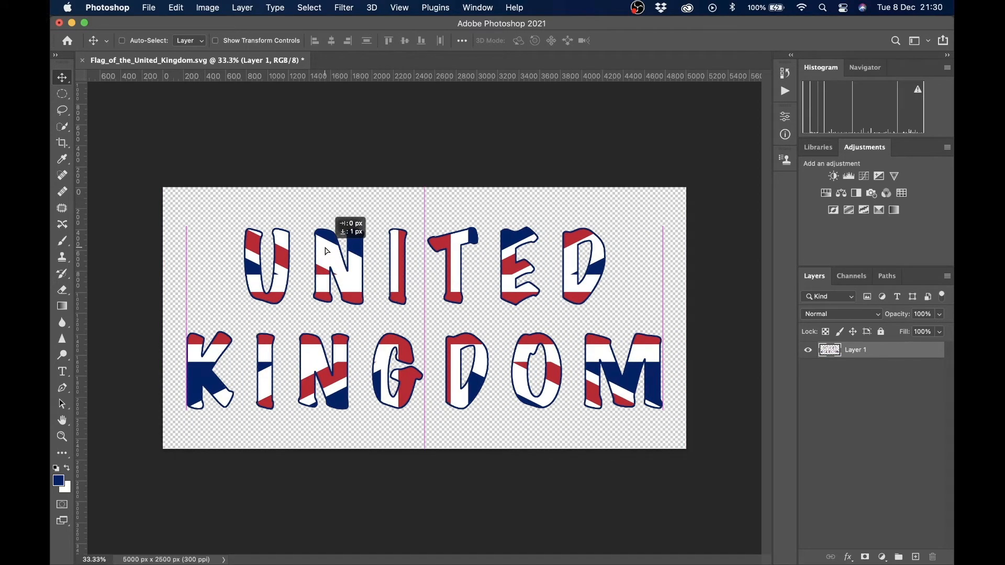